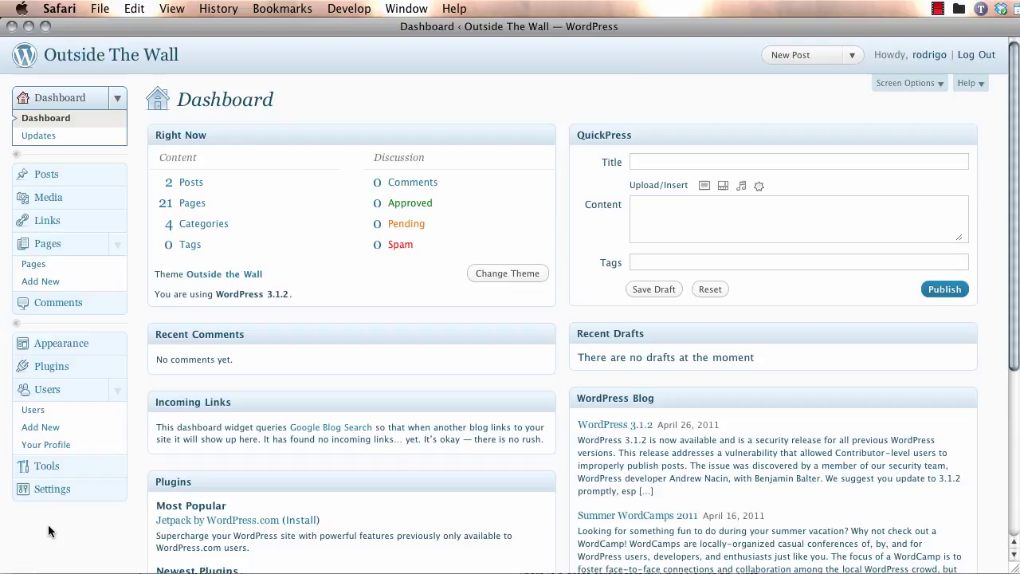
Collapse the Users menu, open the Pages list and scroll down to the Videos row.
left_click(116, 393)
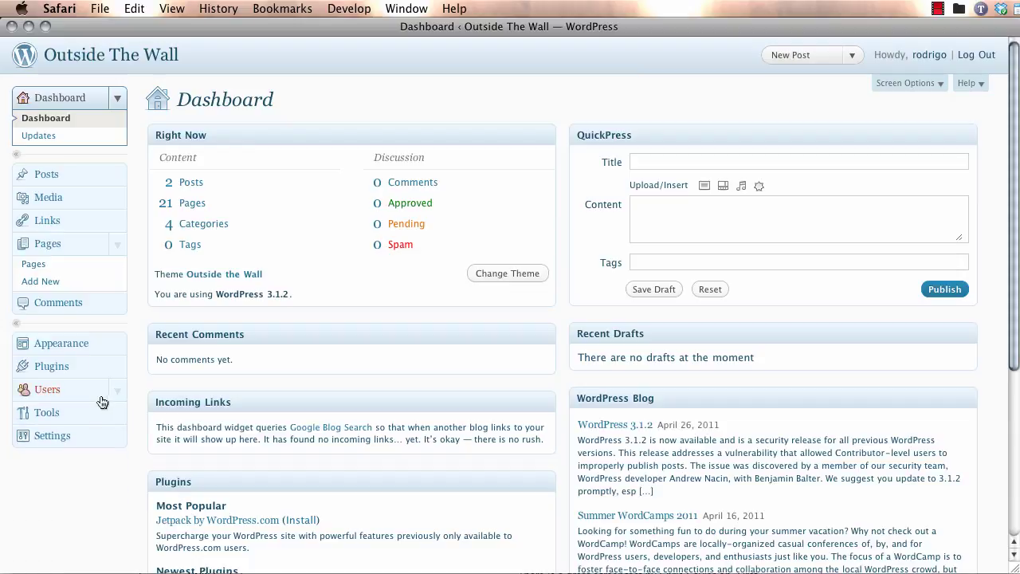
left_click(40, 270)
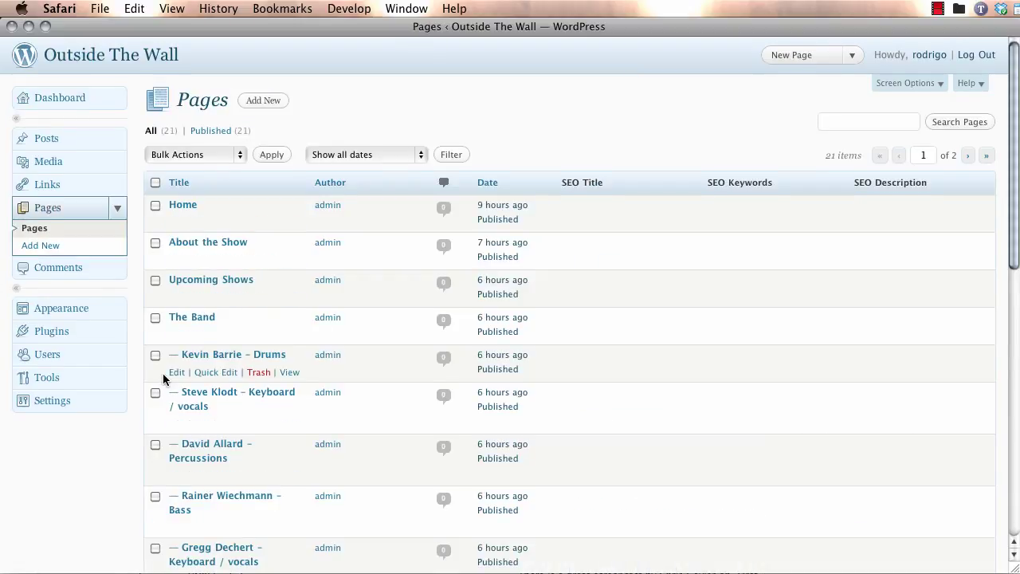
scroll(164, 376, "down", 5)
scroll(220, 415, "up", 5)
scroll(219, 411, "down", 1)
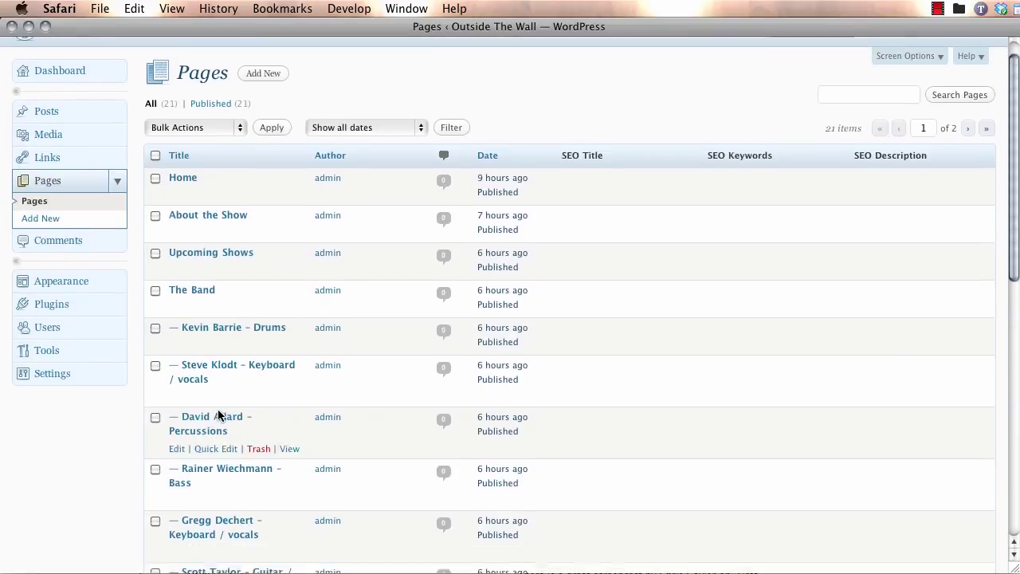
scroll(218, 412, "down", 10)
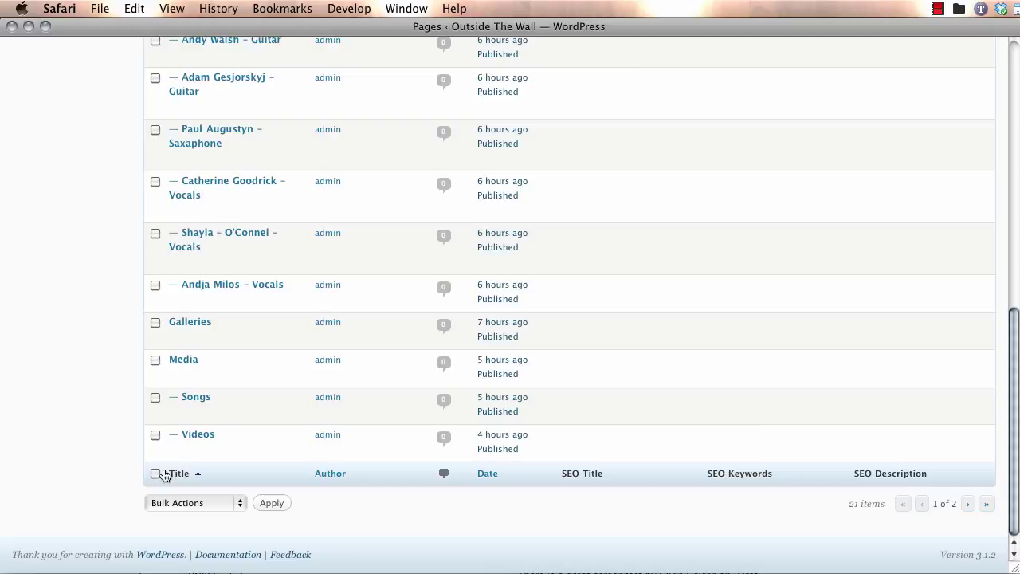
mouse_move(268, 457)
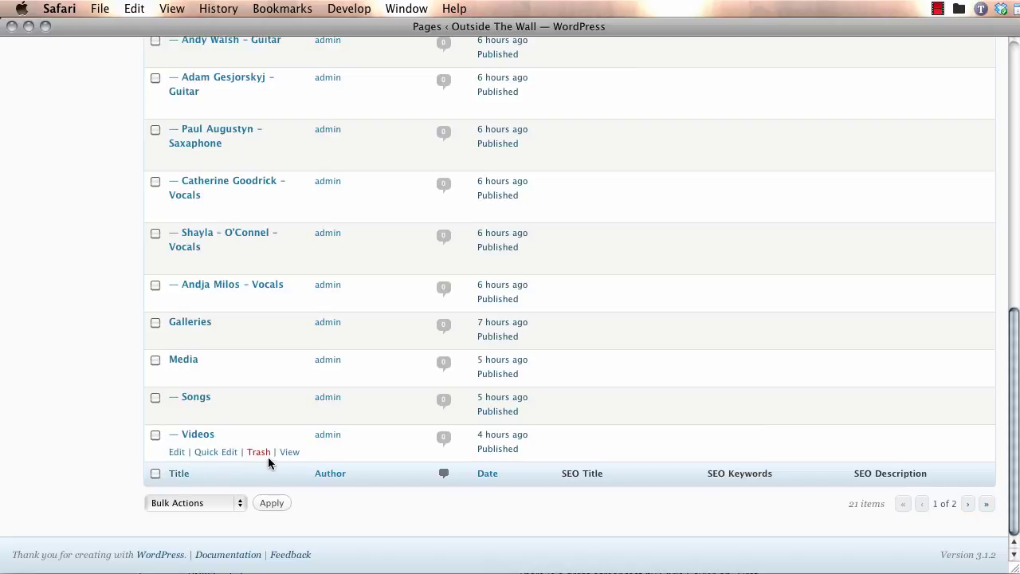
Open the Videos page in the editor and inspect its HTML link markup, including class="video".
left_click(180, 452)
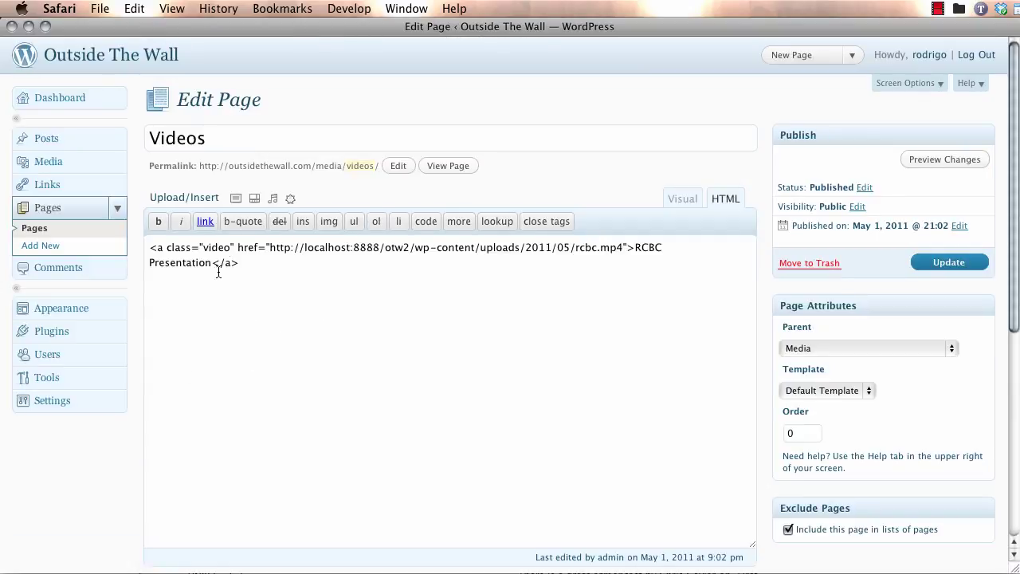
key("super+a")
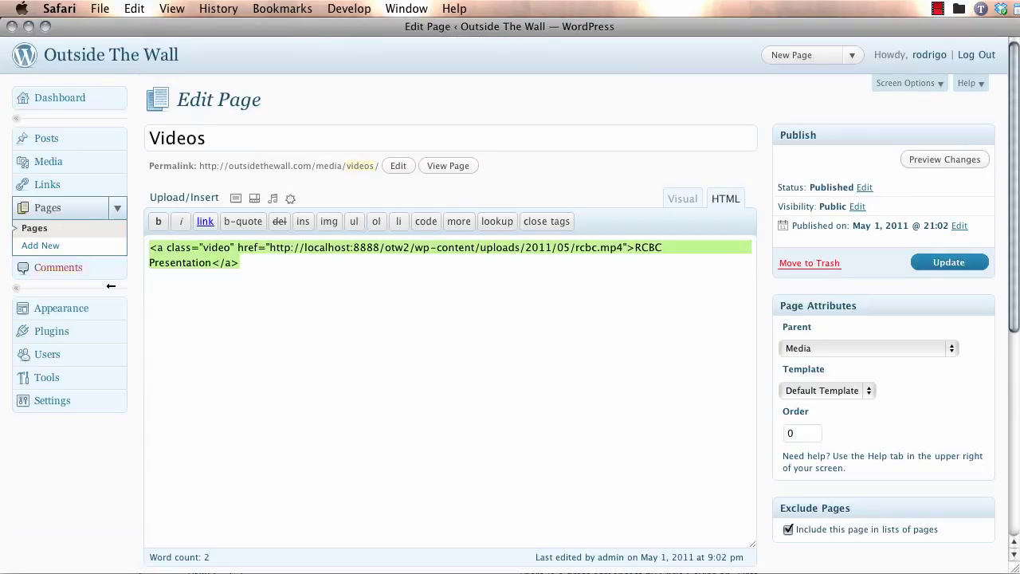
left_click(283, 267)
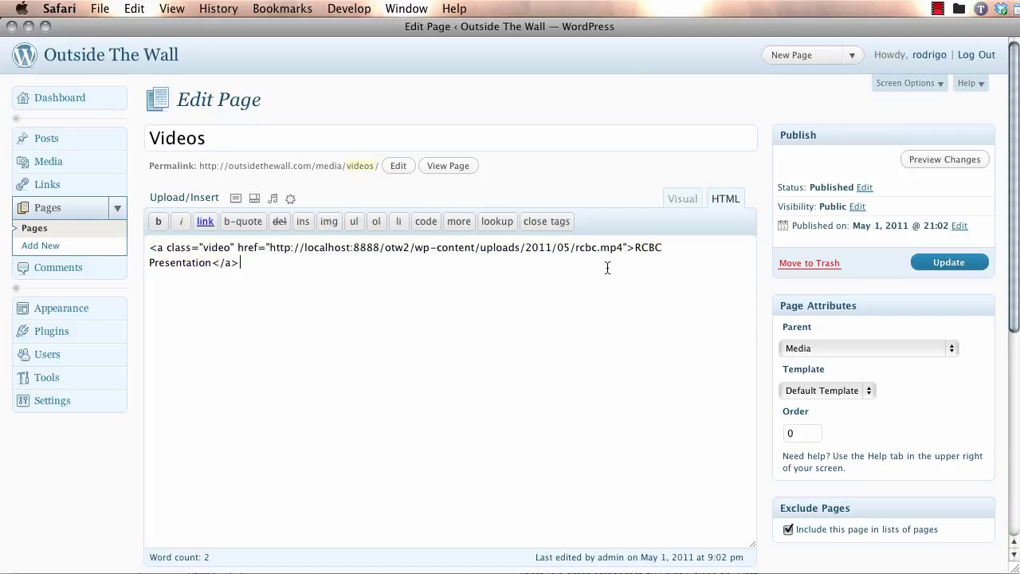
left_click_drag(624, 252, 270, 258)
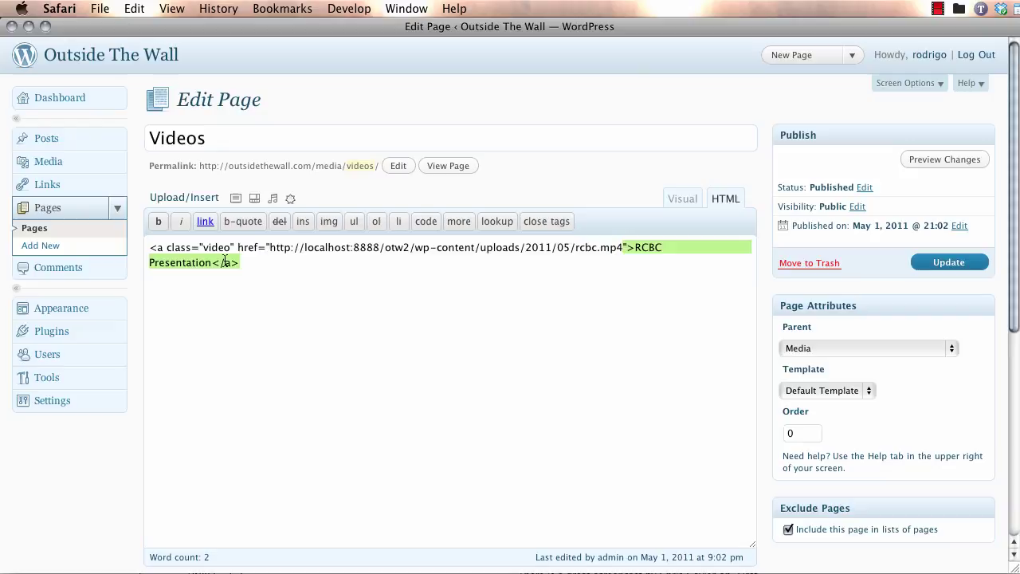
left_click(167, 248)
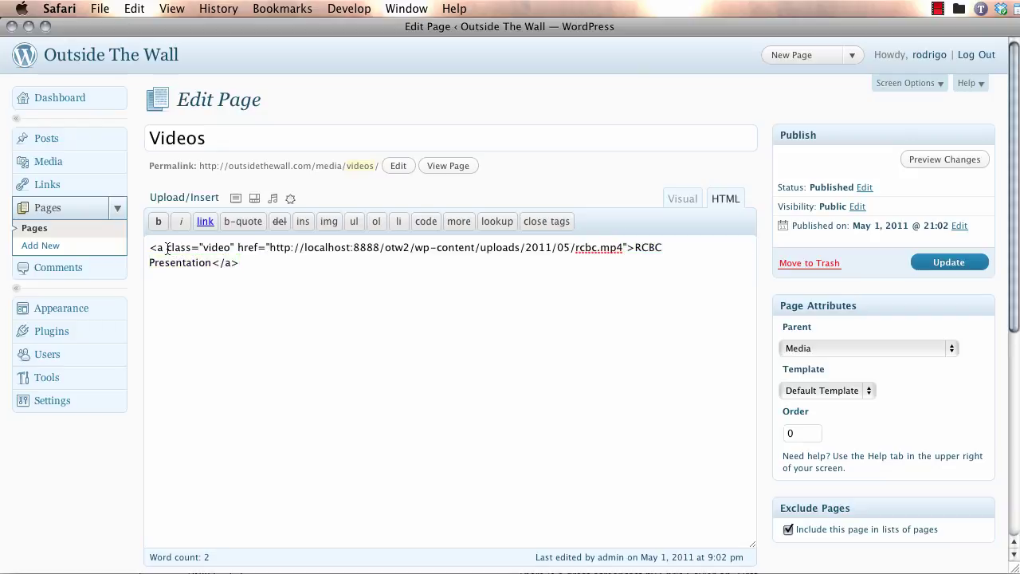
left_click_drag(166, 248, 234, 250)
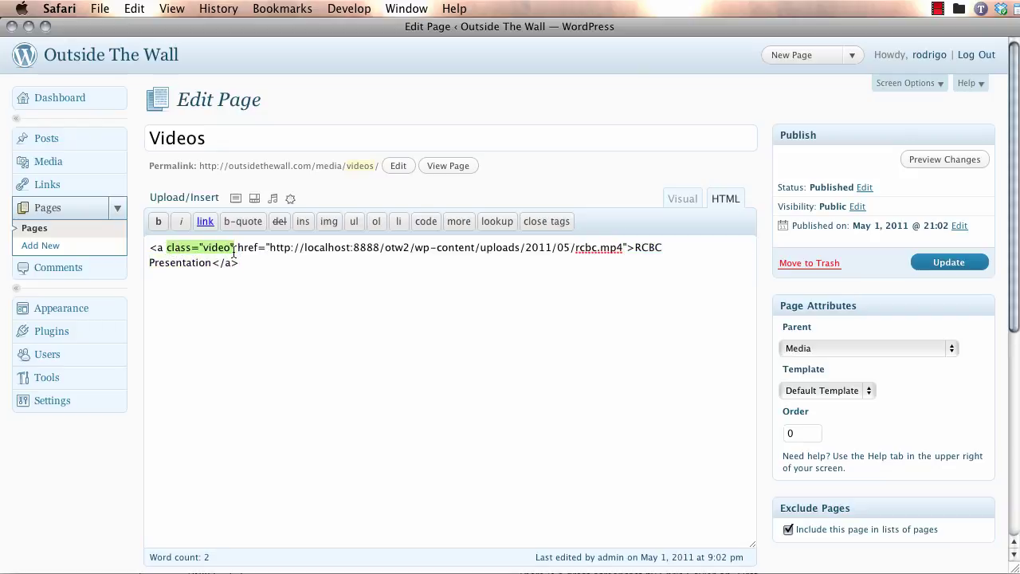
In the Visual view, delete the RCBC Presentation link from the page body.
left_click(679, 199)
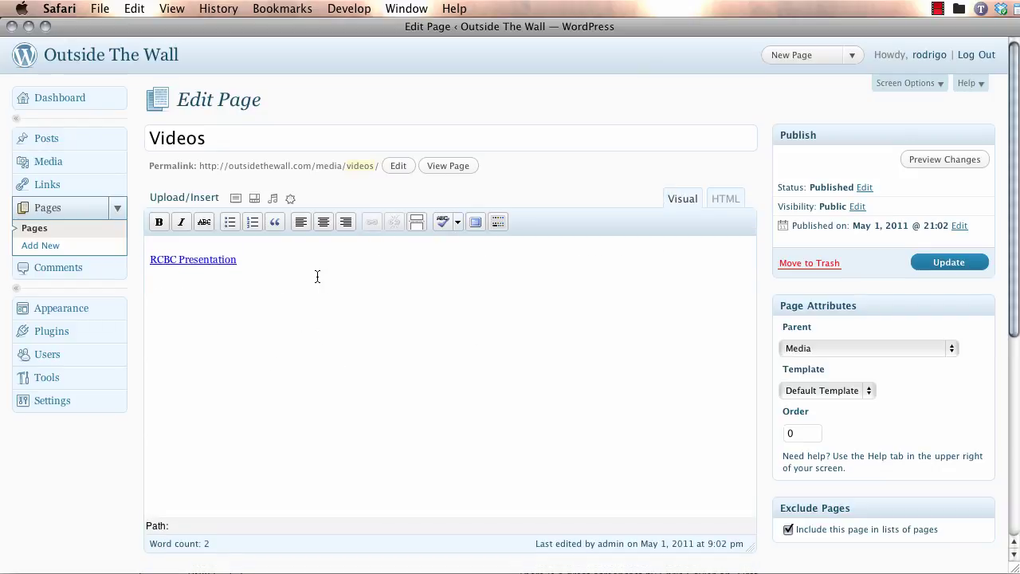
left_click_drag(312, 273, 95, 267)
key("BackSpace")
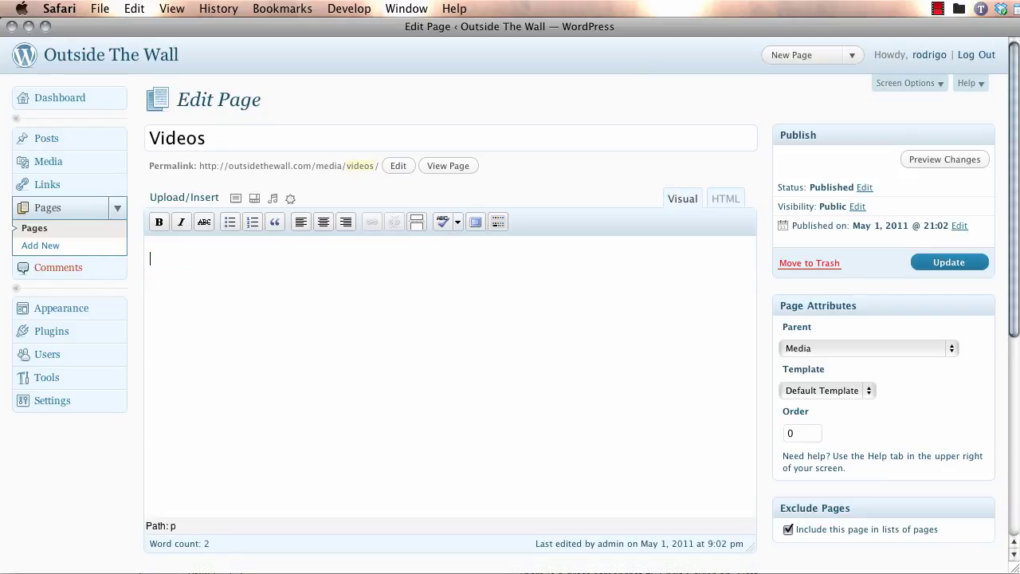
Start a media upload for the page and pick Great_Gig_Video_1.mp4 from otw > _sample_images.
left_click(237, 200)
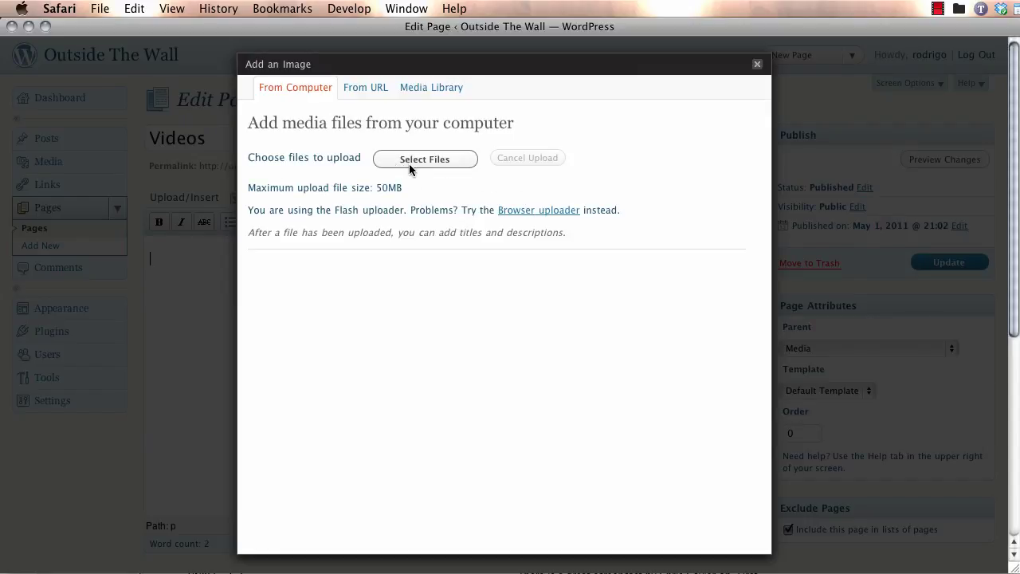
left_click(422, 164)
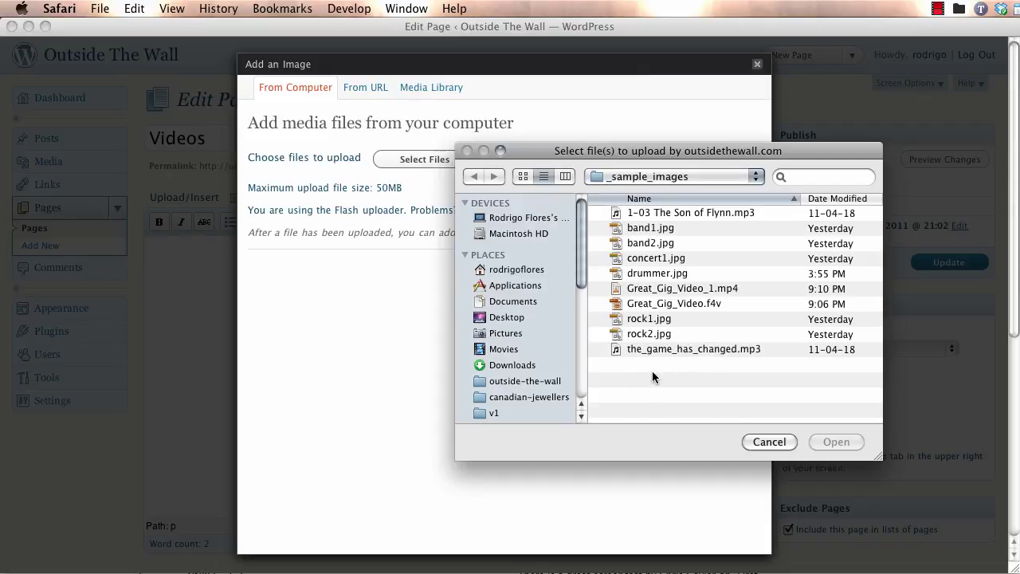
scroll(519, 347, "down", 1)
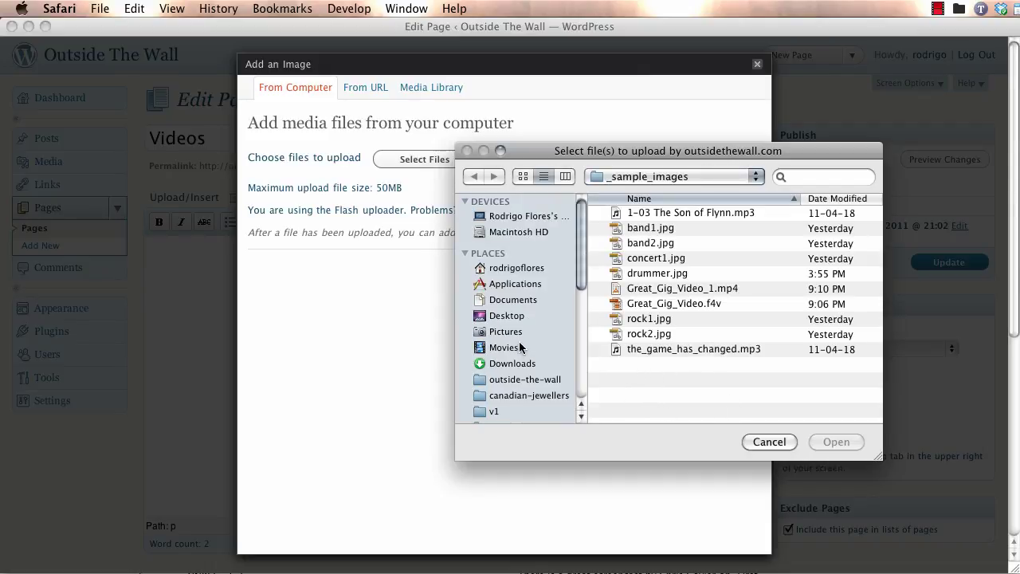
scroll(519, 346, "down", 5)
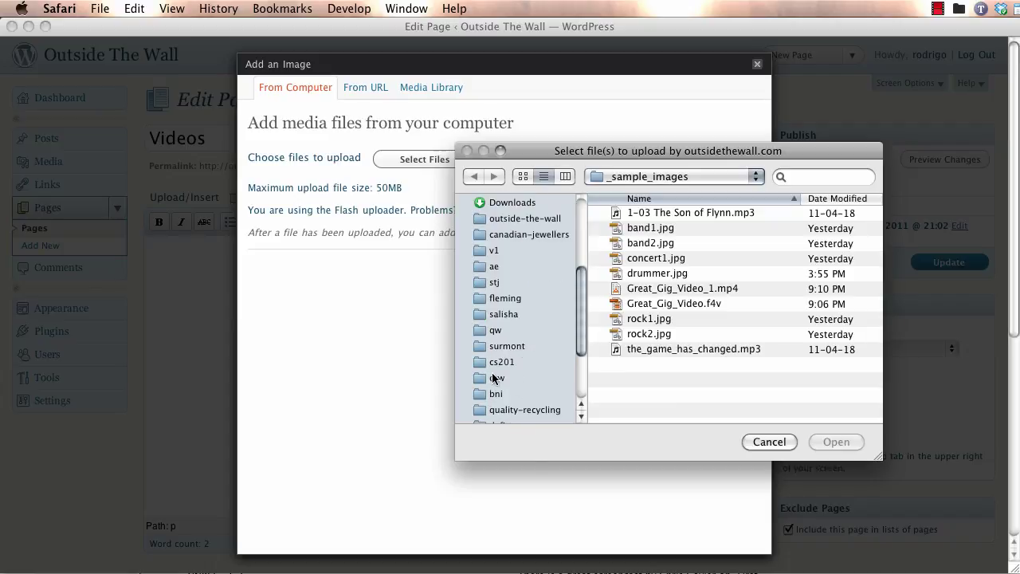
scroll(494, 378, "up", 4)
scroll(497, 369, "down", 5)
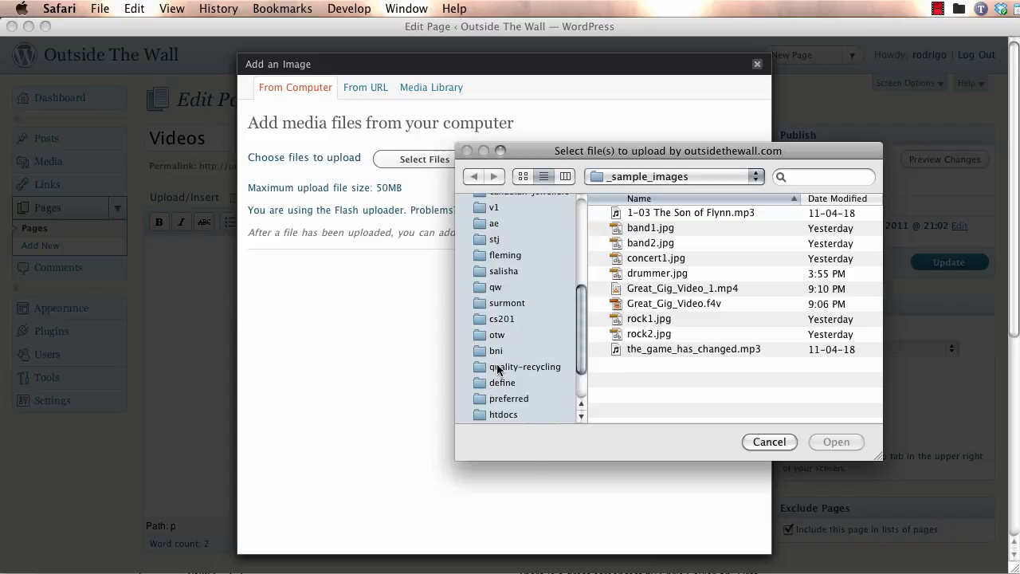
scroll(497, 368, "down", 3)
scroll(496, 339, "up", 2)
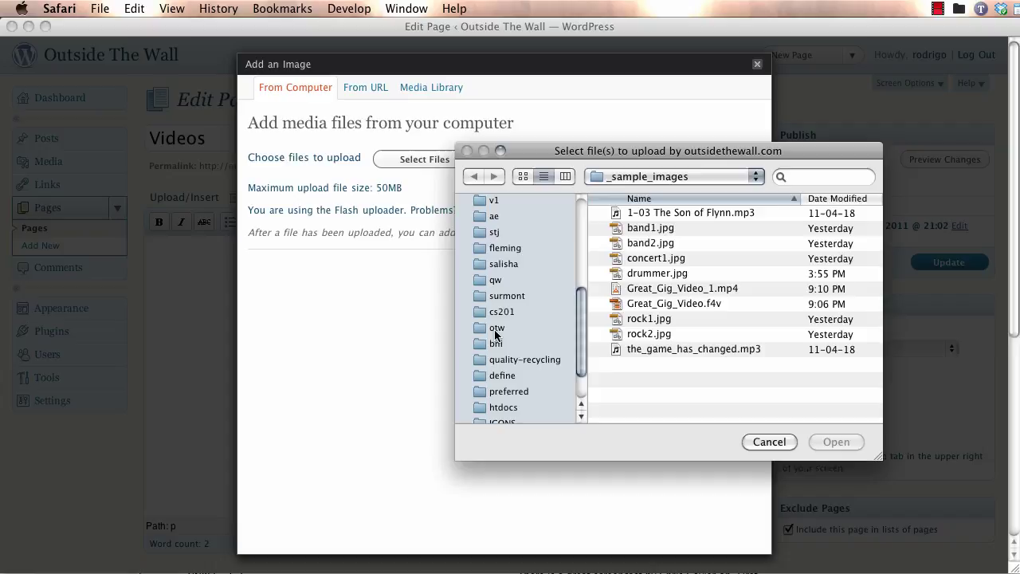
left_click(495, 330)
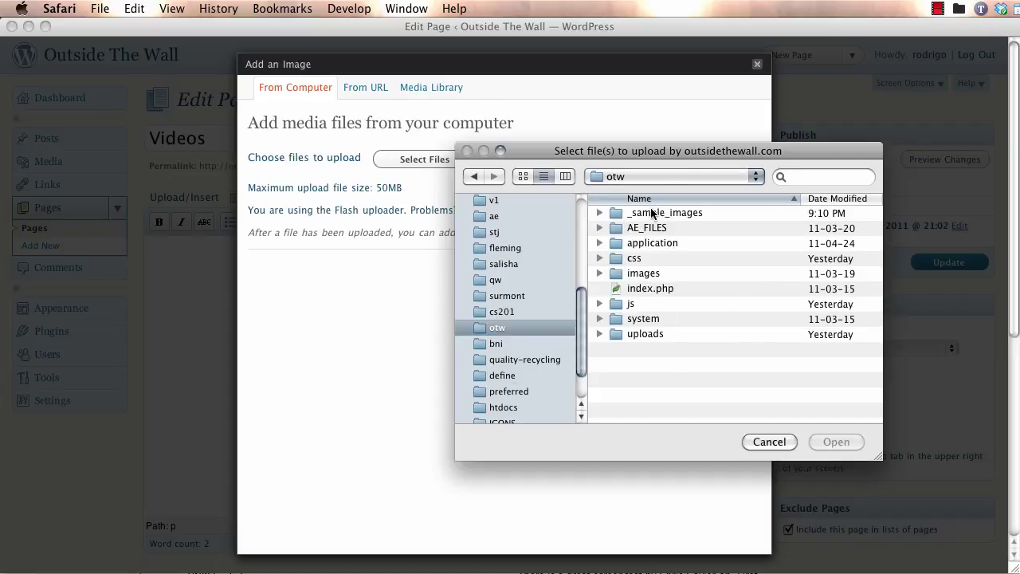
double_click(652, 212)
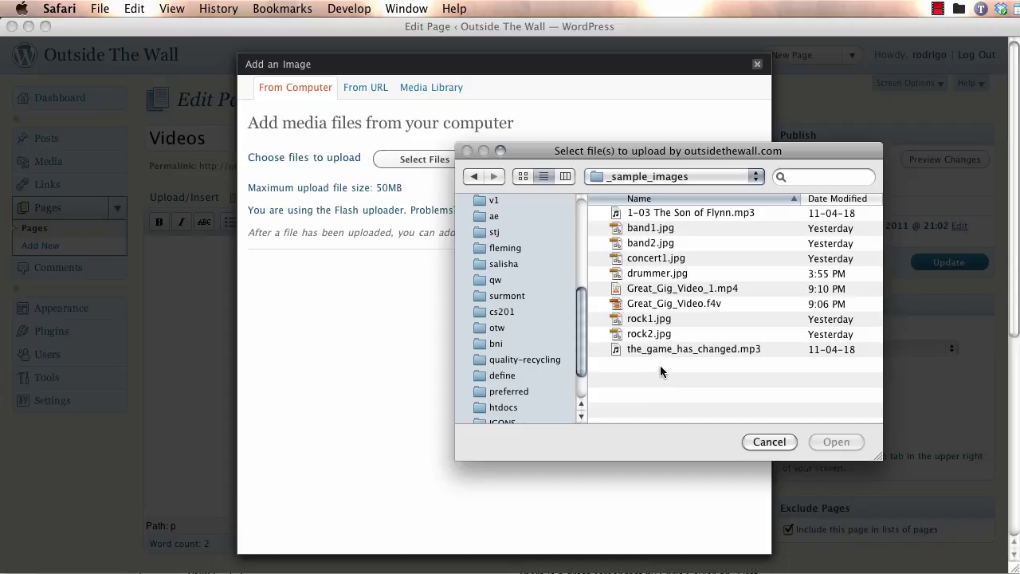
left_click(698, 292)
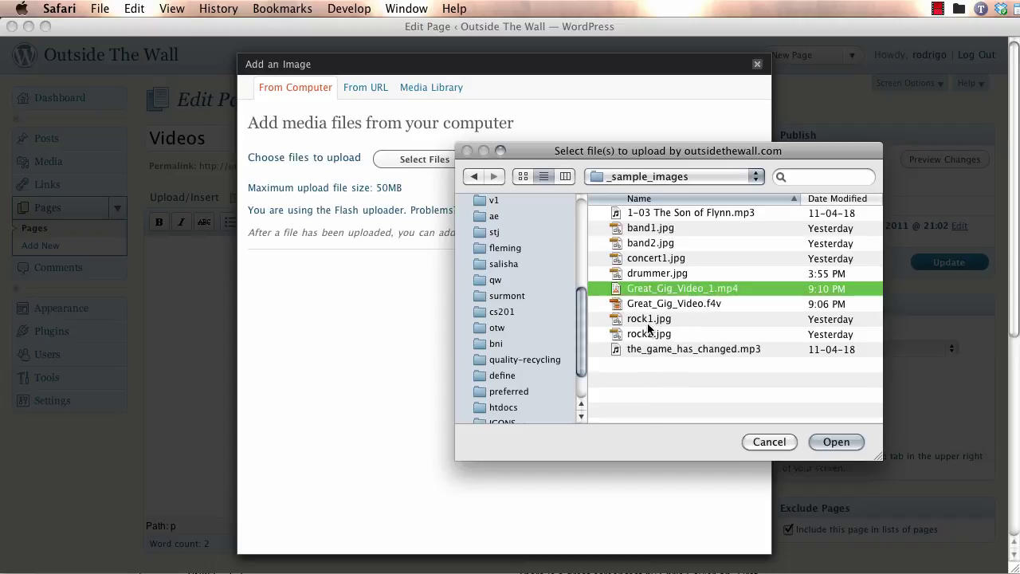
Upload the video and retitle it 'Great Gig in Toronto – 2007'.
left_click(836, 443)
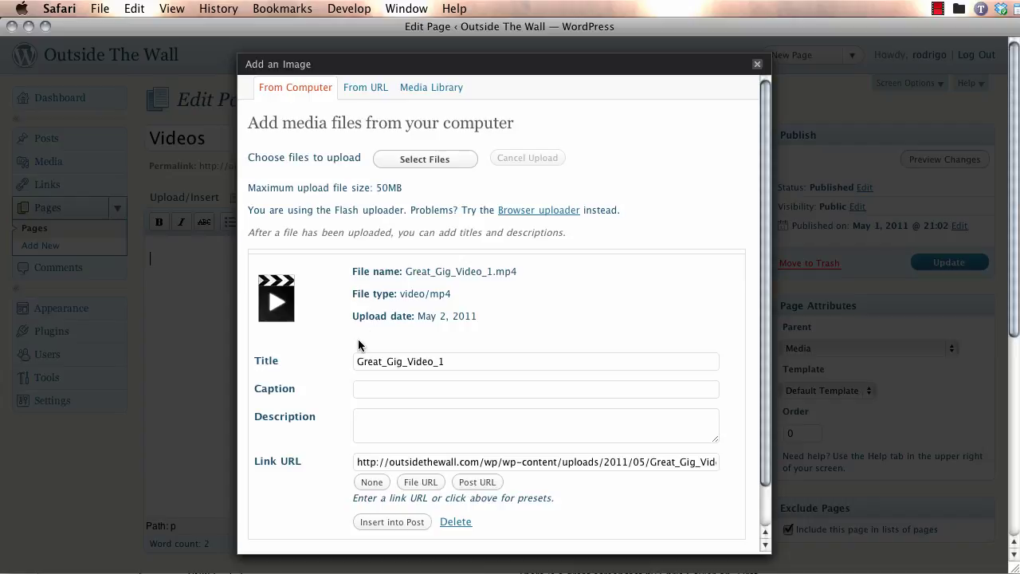
triple_click(483, 363)
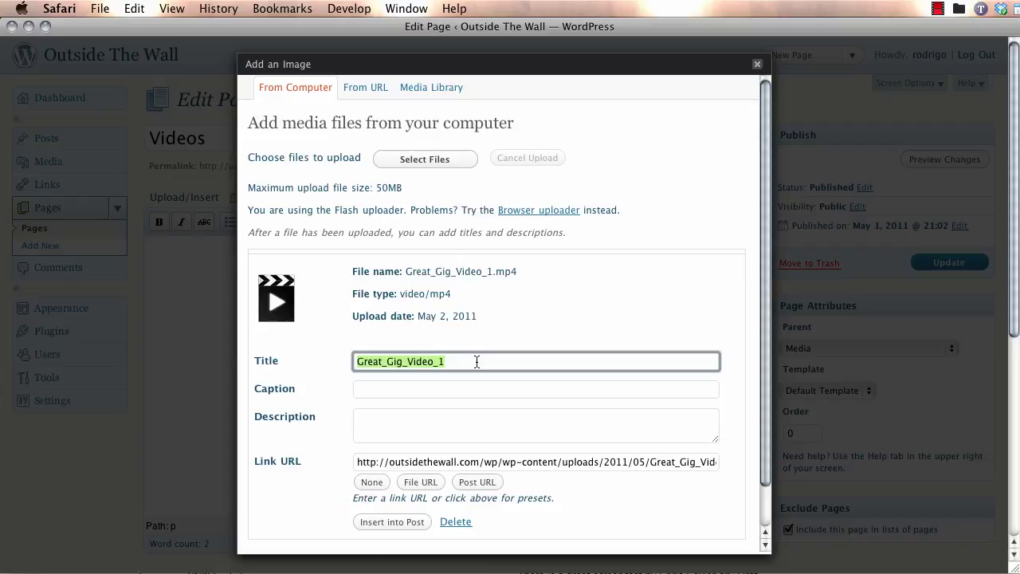
type("Great")
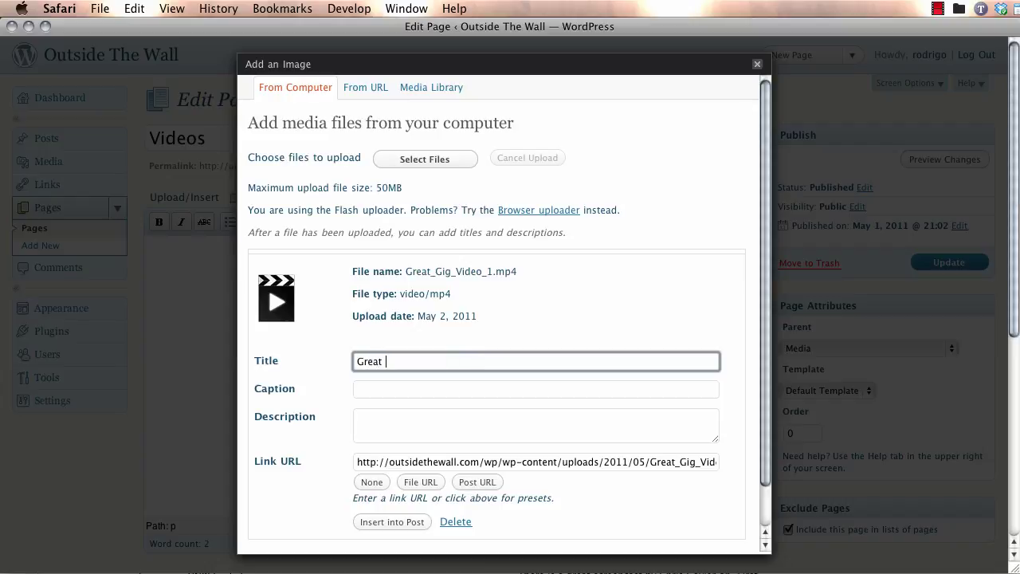
type(" Gig")
type(" in Torrono")
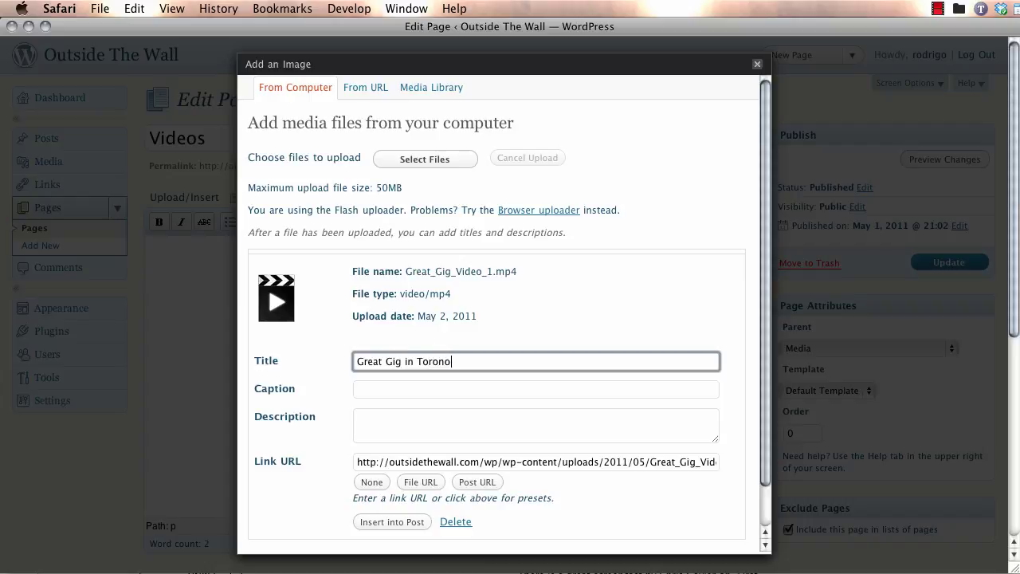
key("BackSpace")
type("to – 2007")
Select the video's full file Link URL.
left_click(595, 469)
key("super+c")
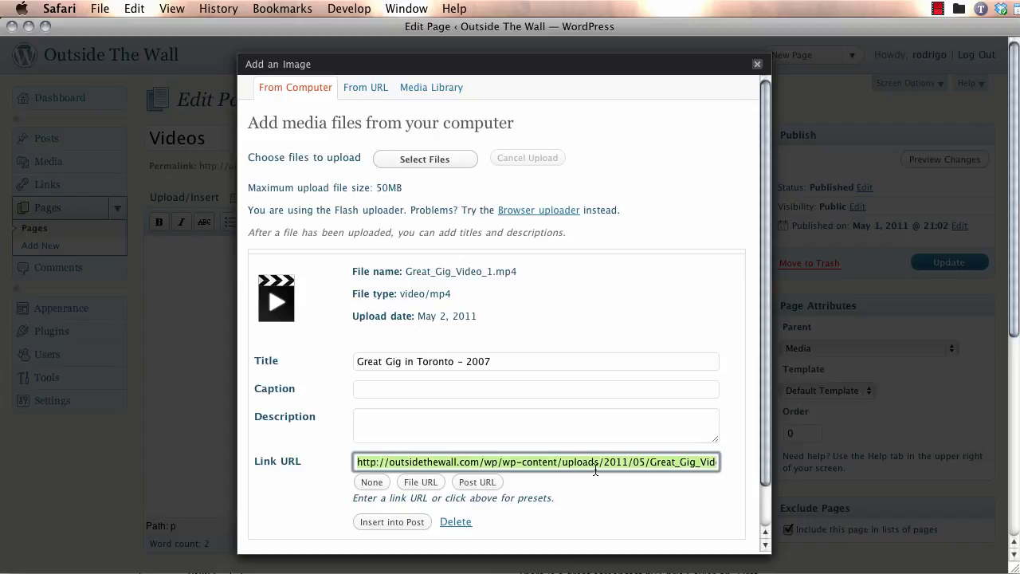
key("Right")
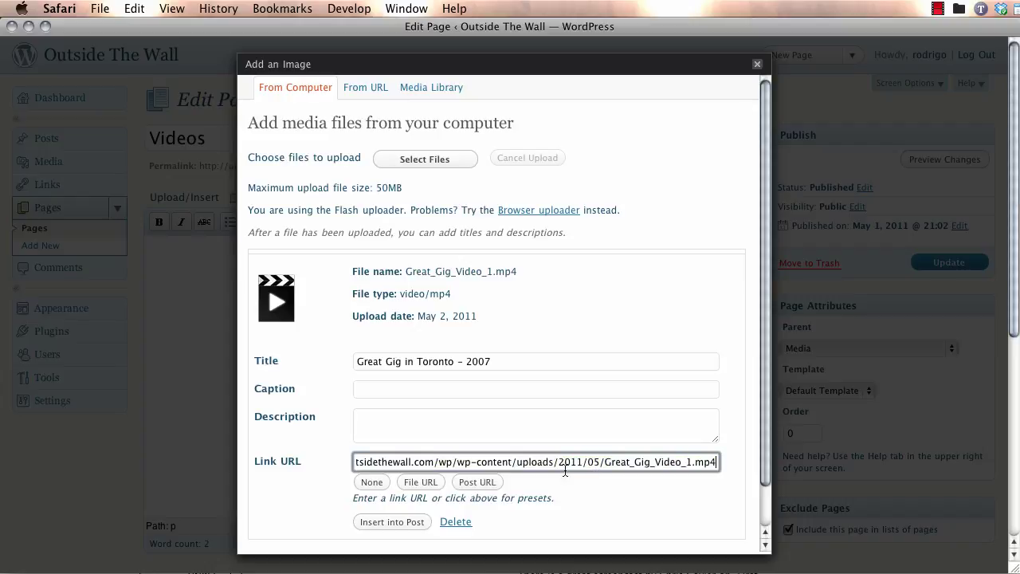
key("super+a")
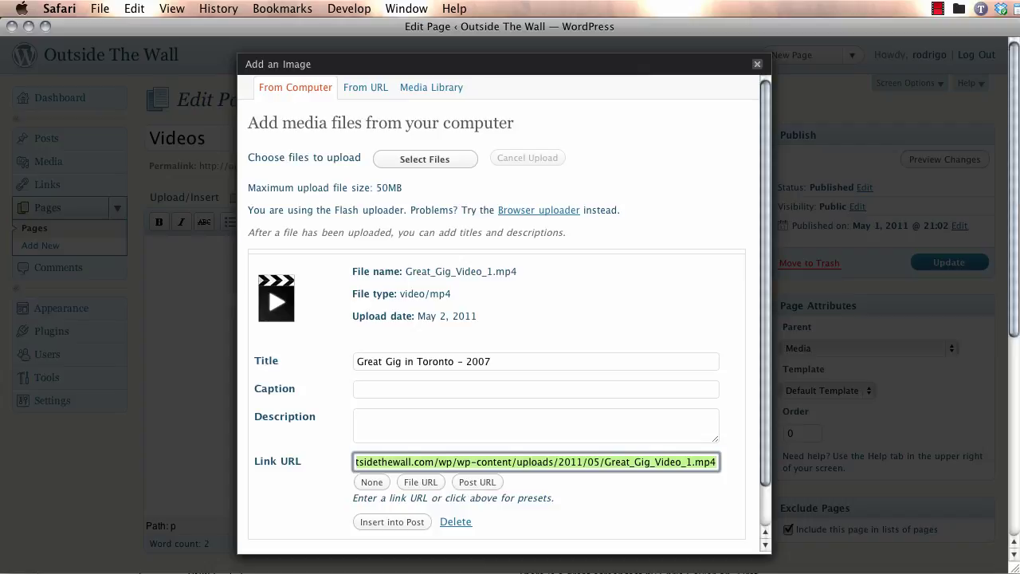
Paste the copied video URL into a new untitled TextMate document.
key("super+Tab")
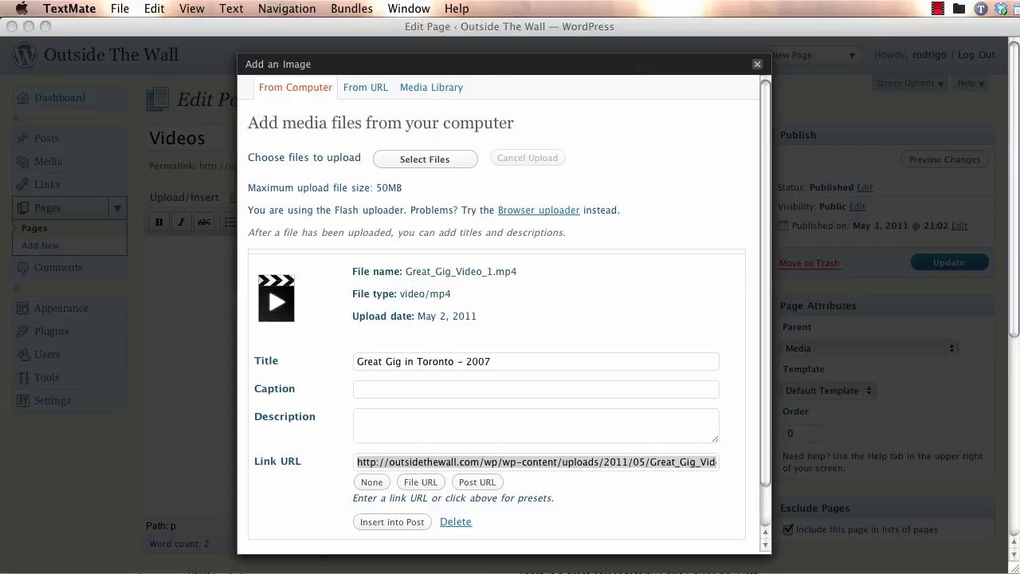
key("super+n")
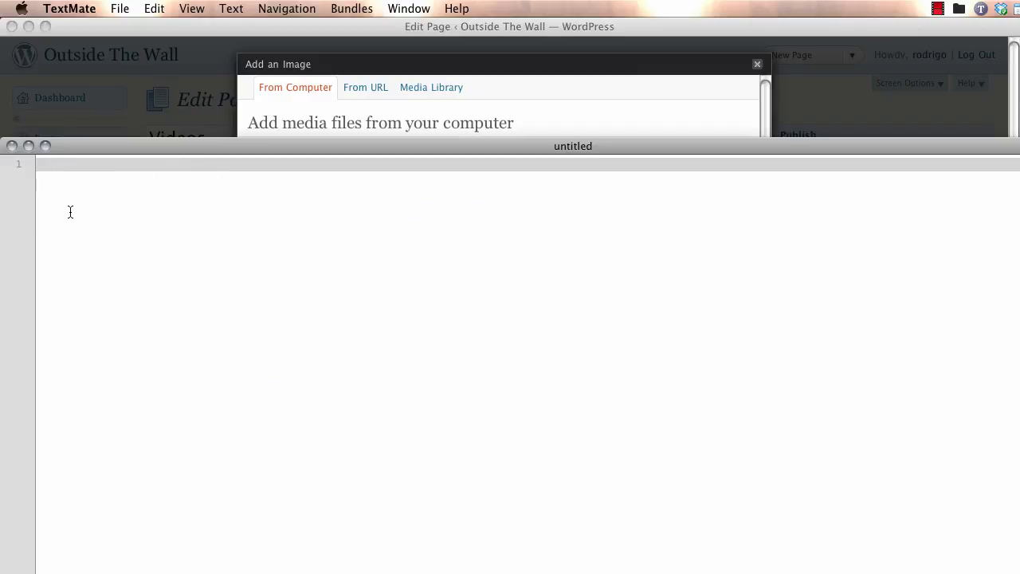
key("super+v")
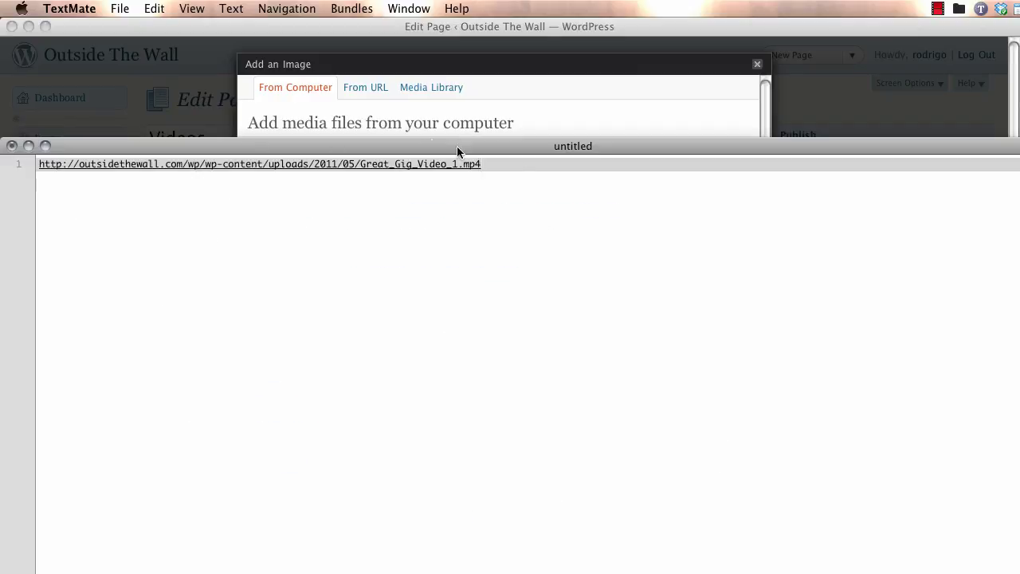
Back in Safari, insert the Great Gig in Toronto – 2007 video link into the Videos page.
left_click(581, 124)
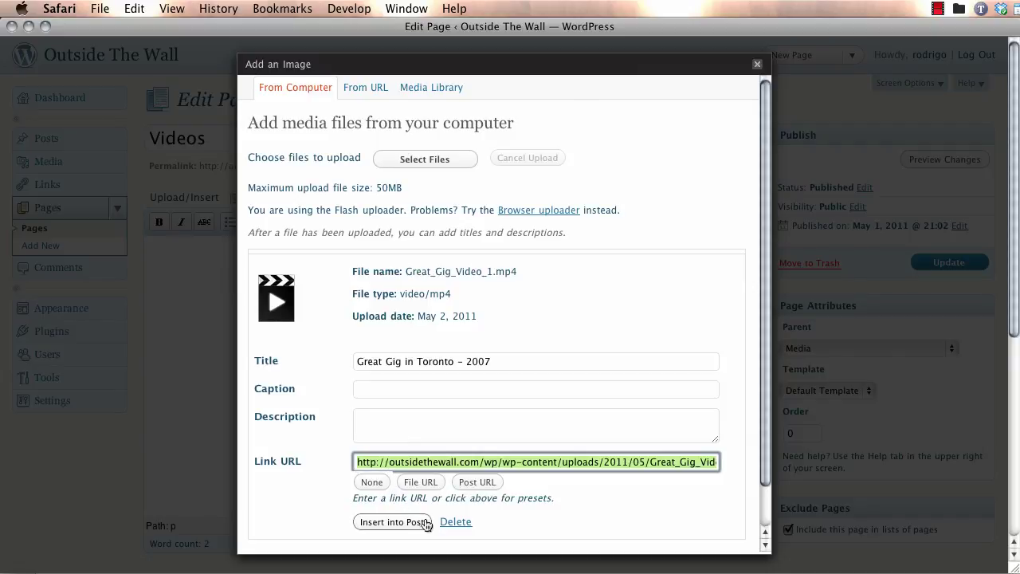
left_click(315, 507)
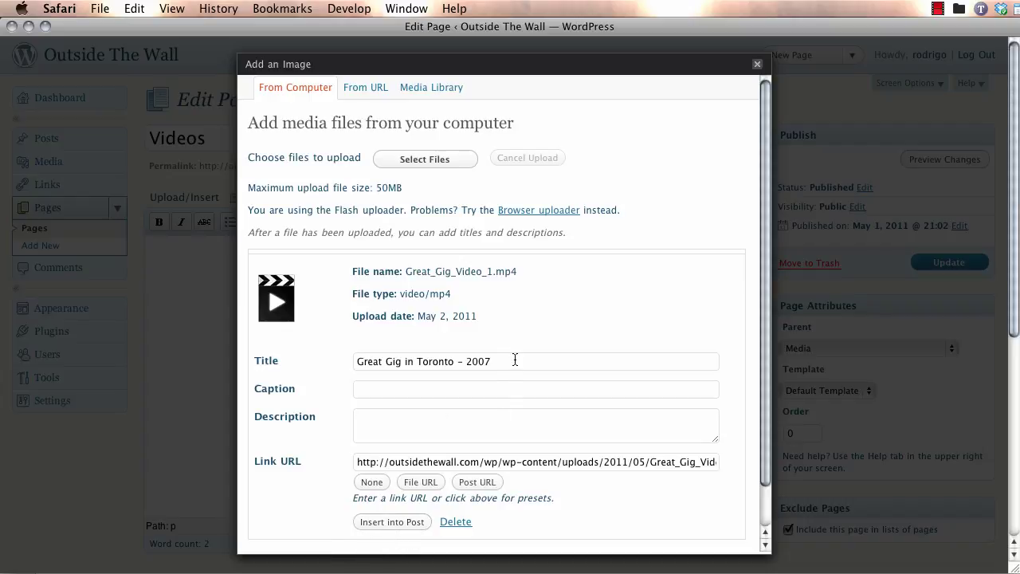
left_click(378, 528)
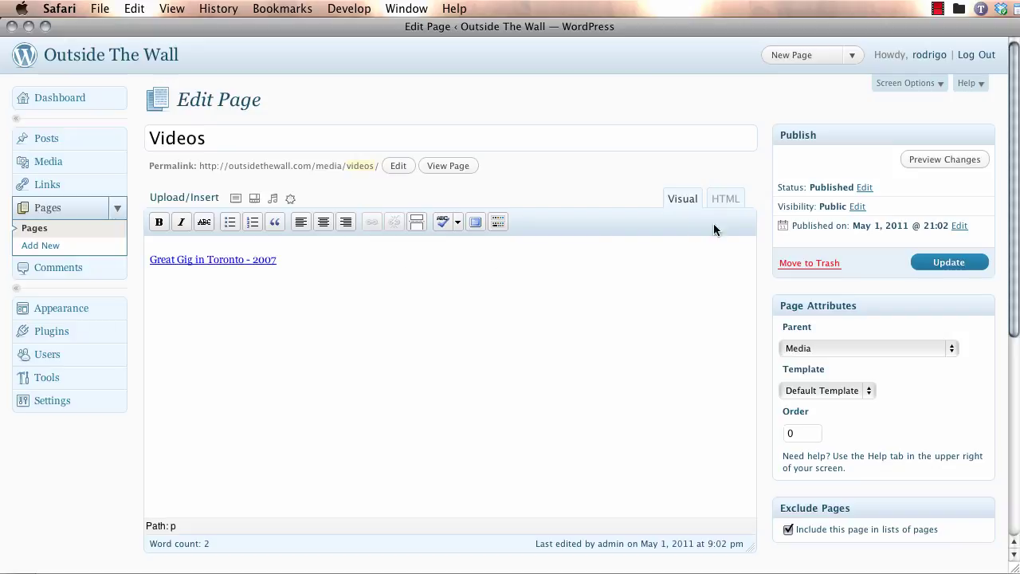
Add class="video" to the link's a tag in the HTML view and update the page.
left_click(725, 200)
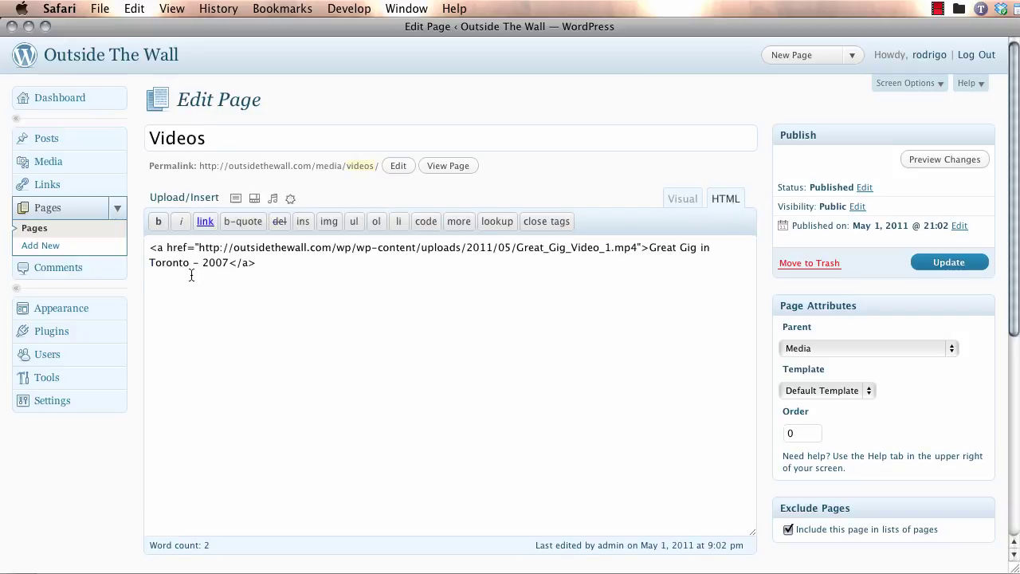
left_click(160, 251)
type("c")
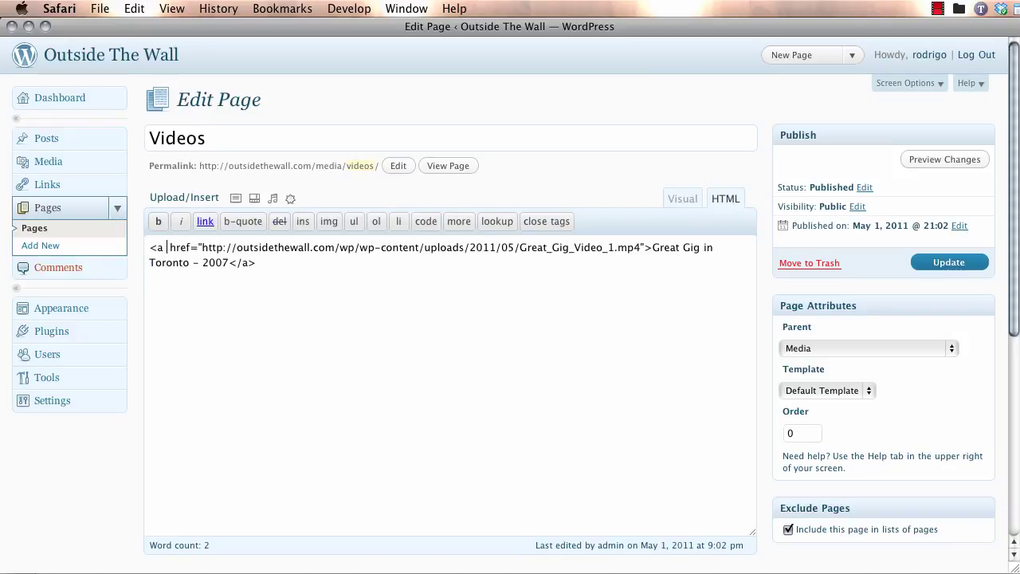
type("lass=")
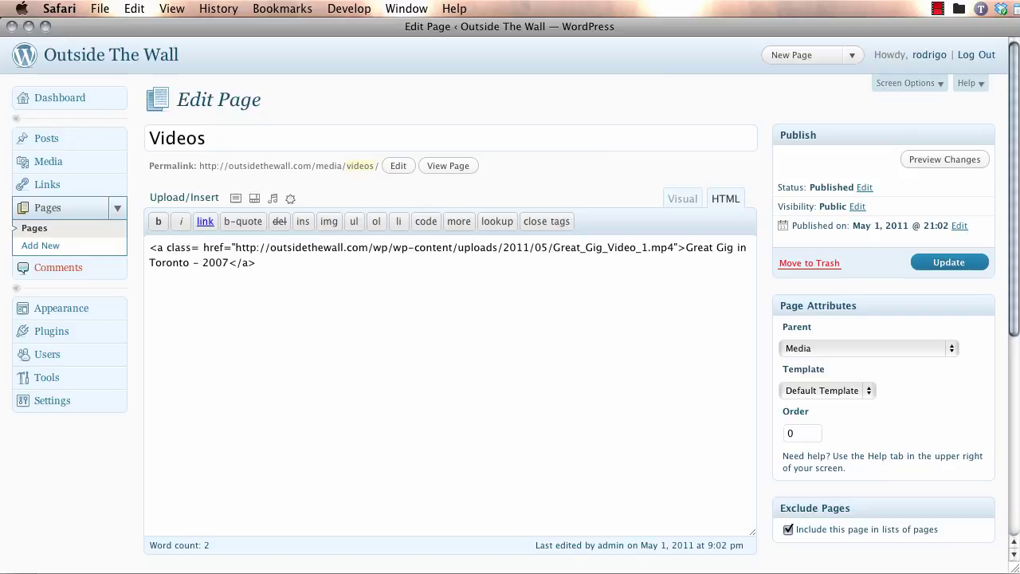
type("\"\"")
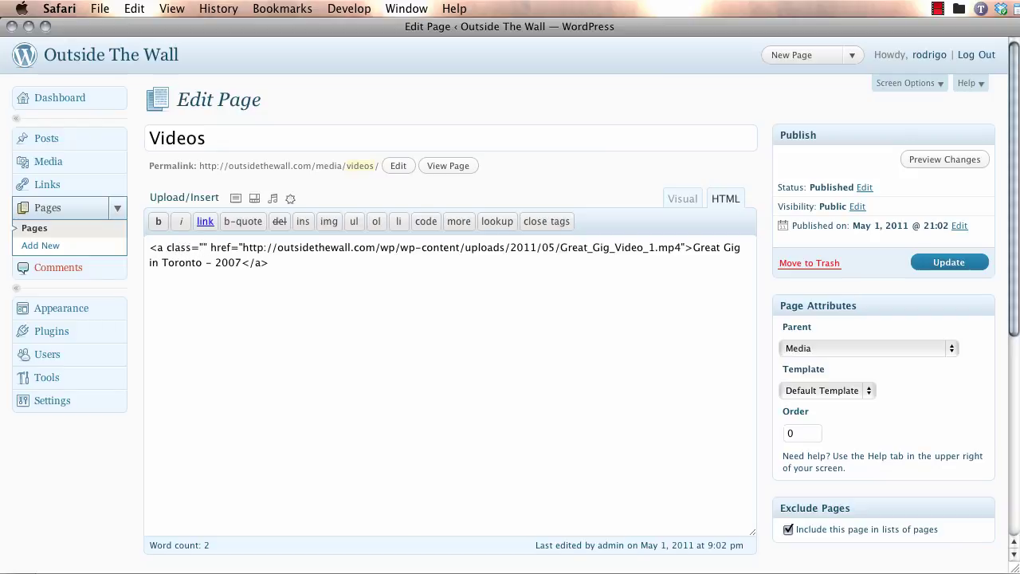
type("video")
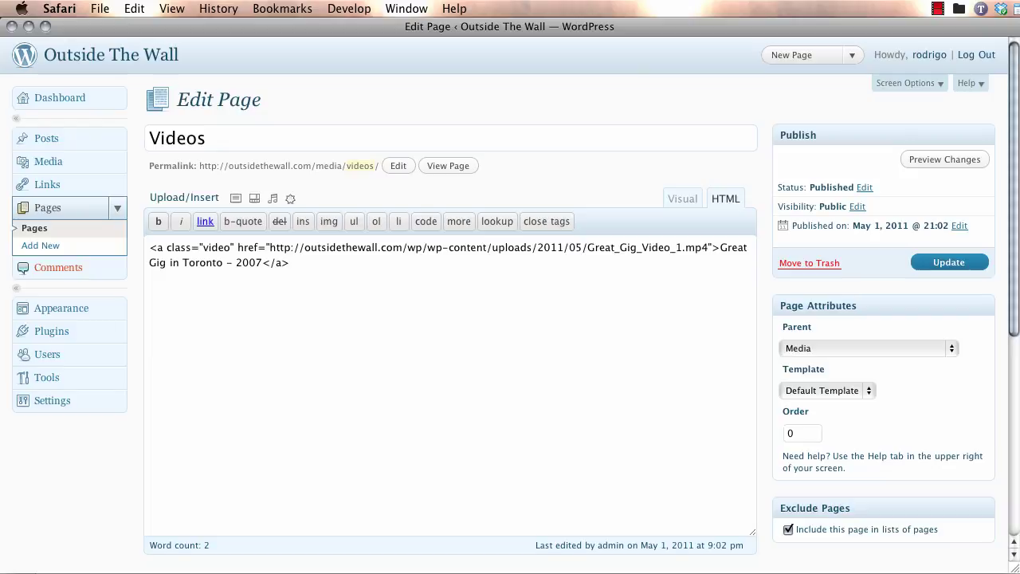
left_click(964, 266)
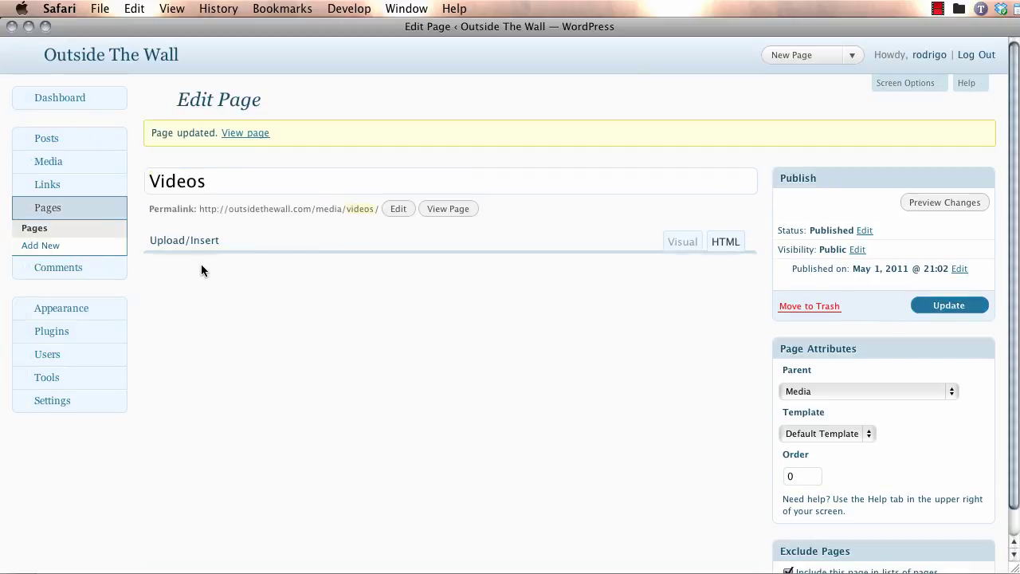
Check the Great Gig link in the Visual and HTML views, confirming its class and href attributes.
left_click(677, 242)
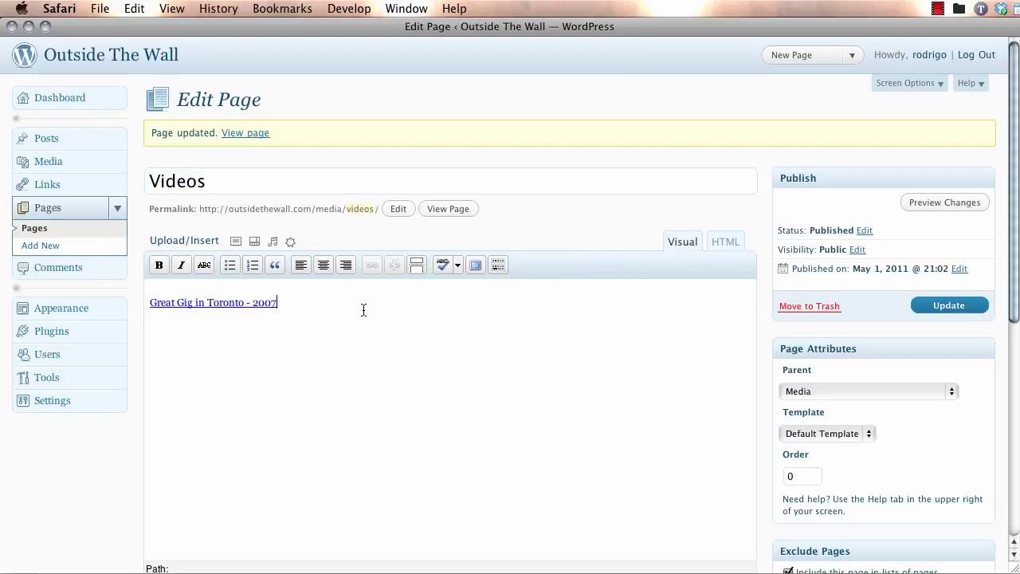
left_click_drag(363, 309, 172, 325)
left_click(725, 241)
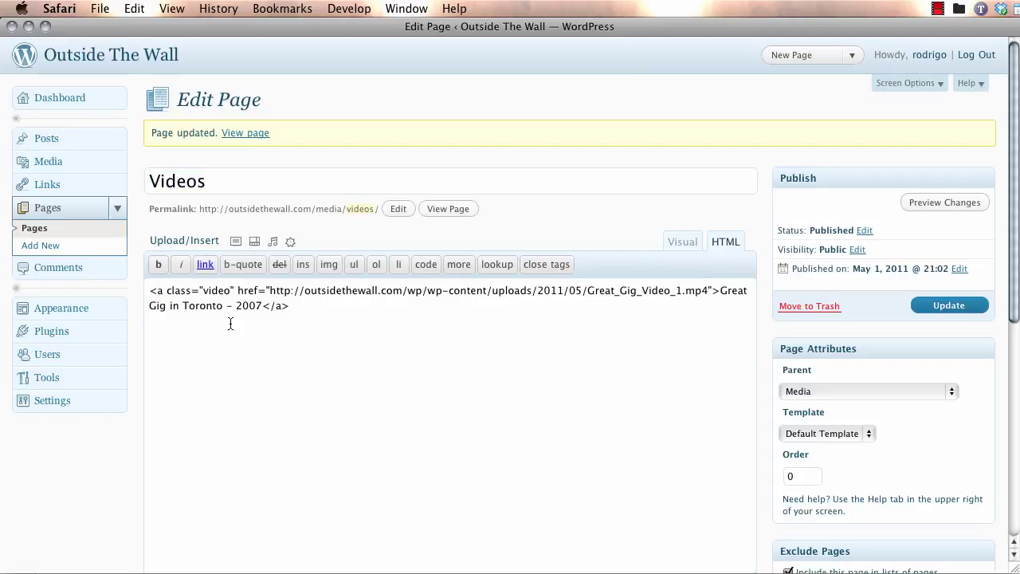
double_click(223, 291)
left_click_drag(239, 292, 300, 292)
left_click(183, 306)
Open the live site in a new tab, go to Media and play the Great Gig in Toronto – 2007 video.
right_click(119, 54)
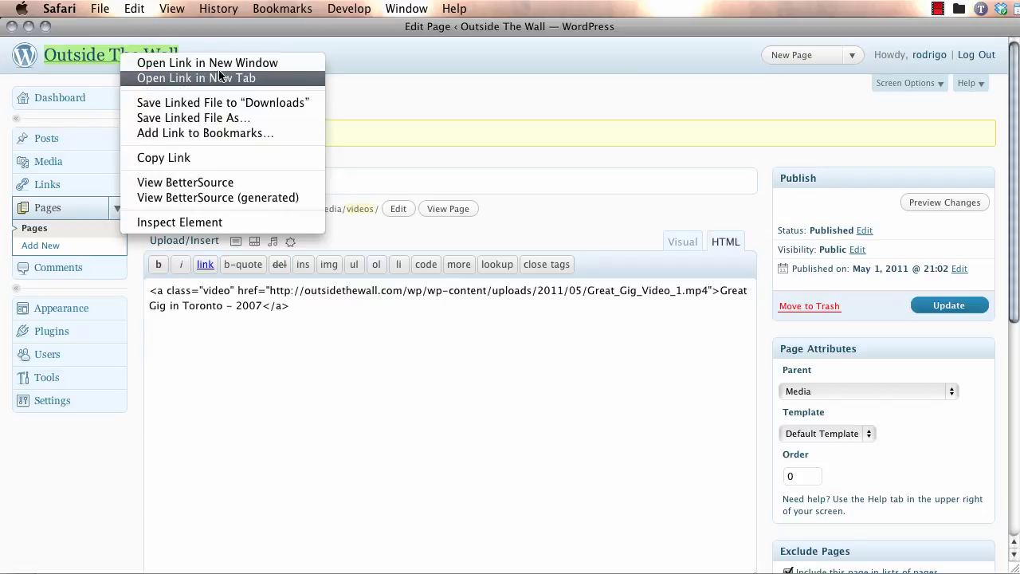
key("Escape")
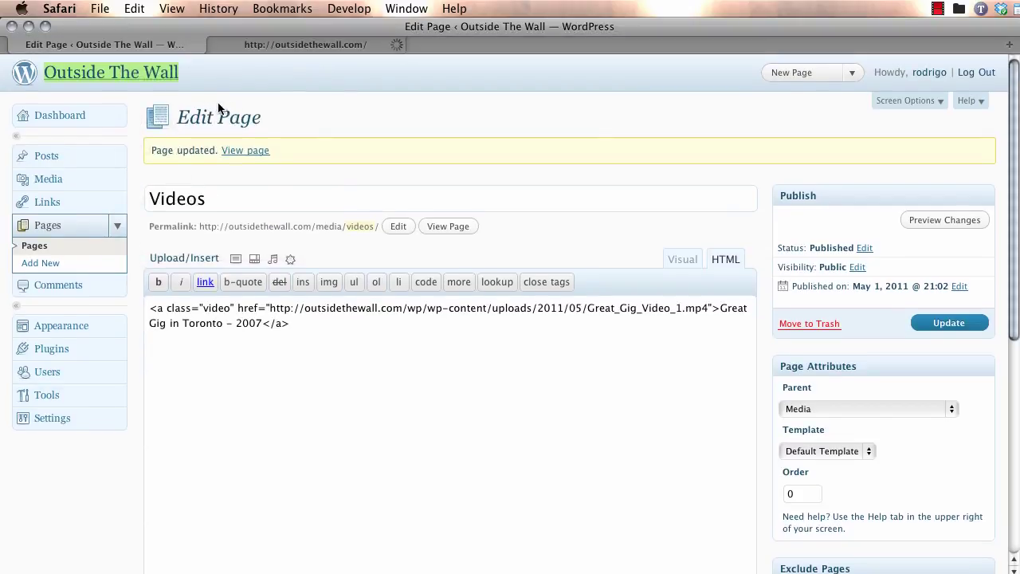
left_click(295, 44)
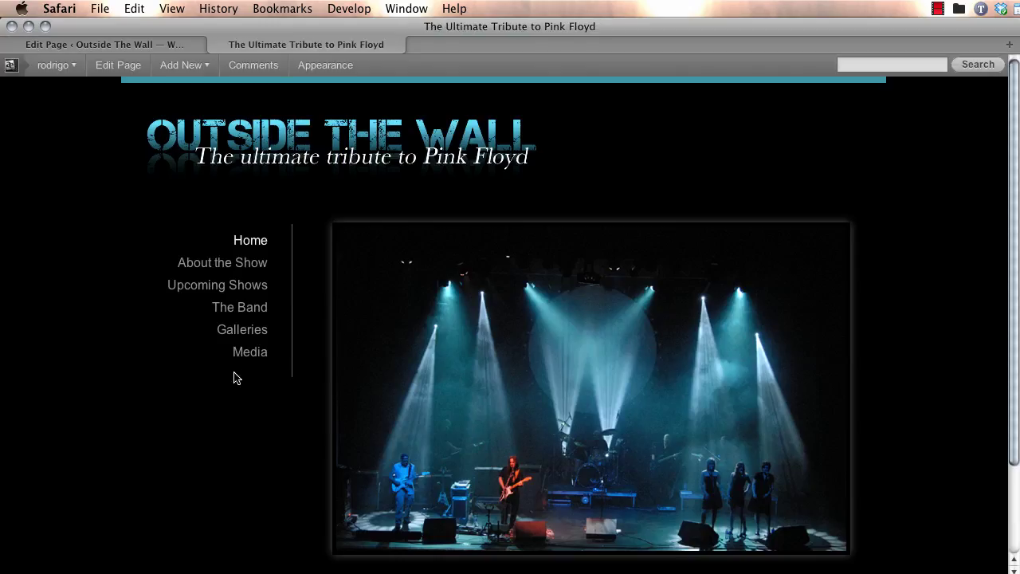
left_click(247, 355)
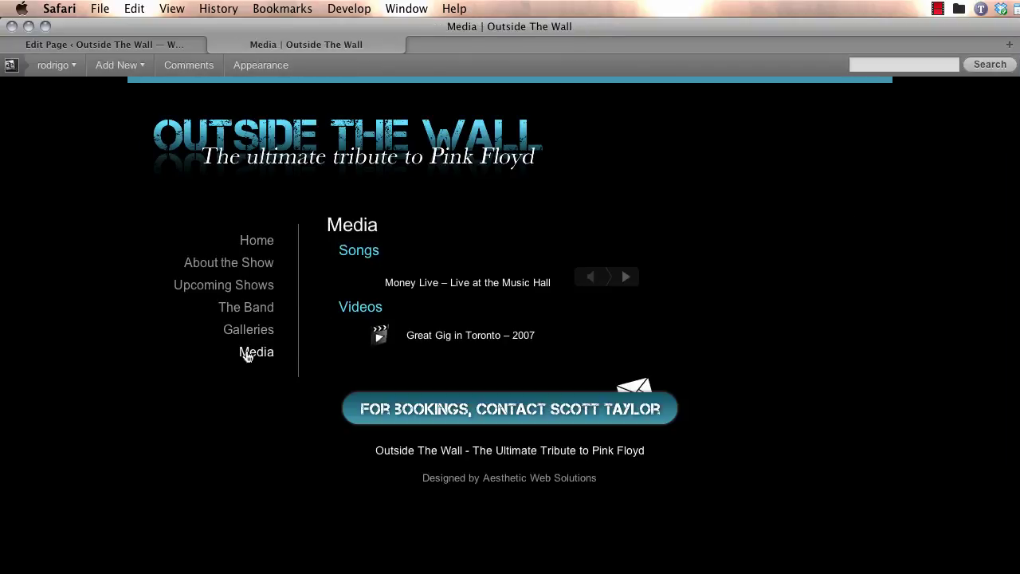
left_click(383, 342)
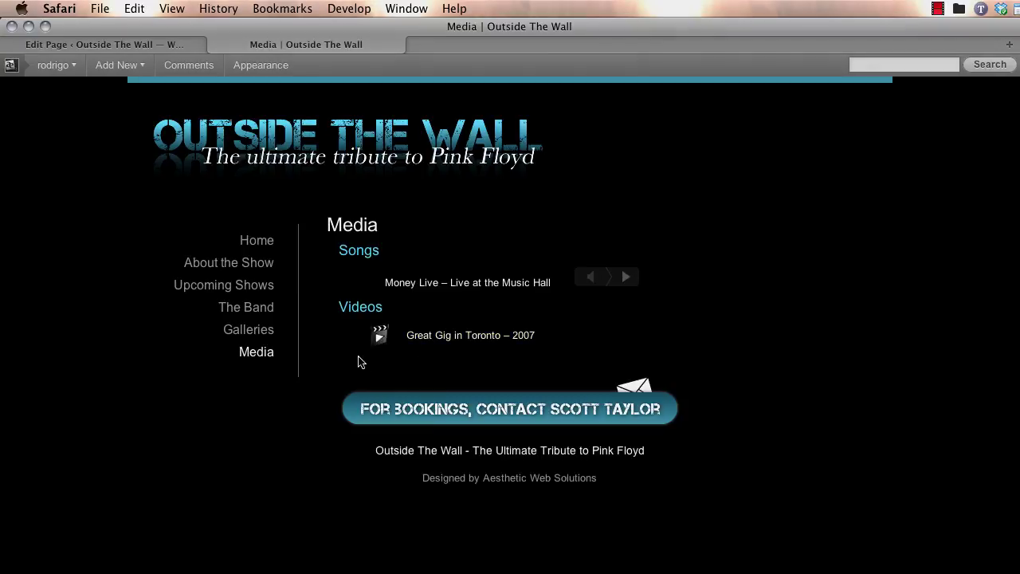